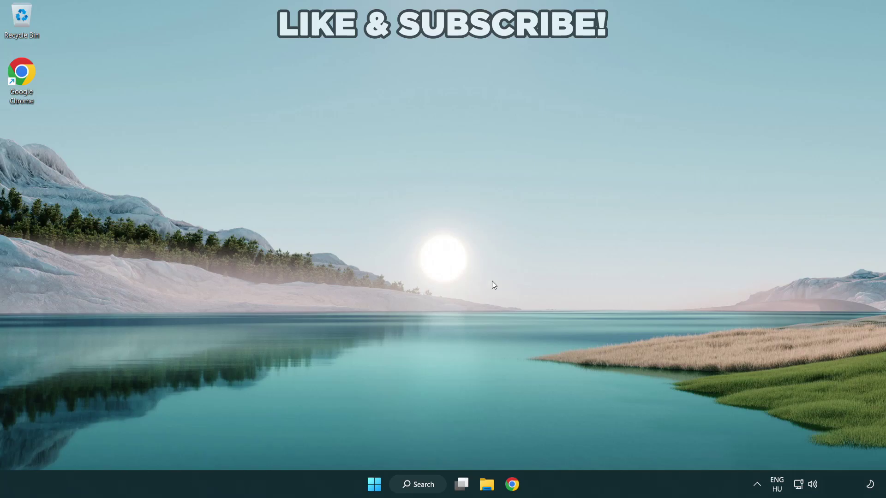
- Switch the audio output from CABLE Input to Speakers (High Definition Audio Device) in Quick Settings
{"action": "left_click", "coordinate": [812, 485]}
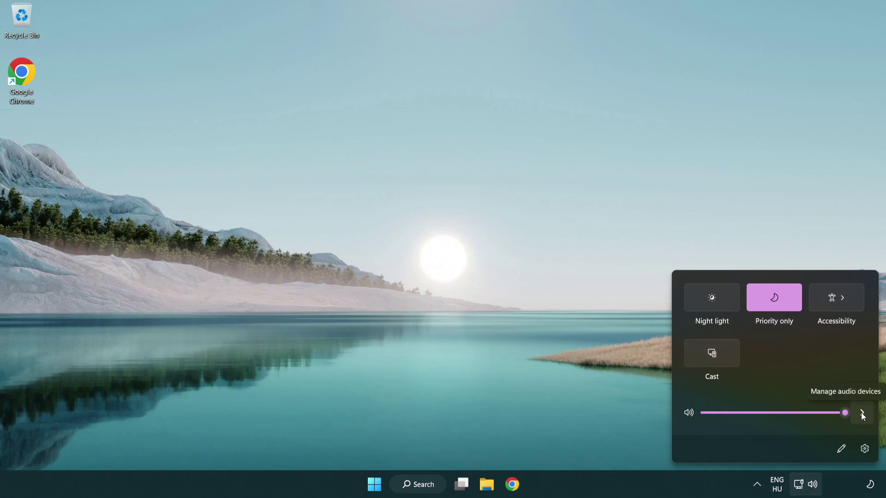
{"action": "left_click", "coordinate": [861, 412]}
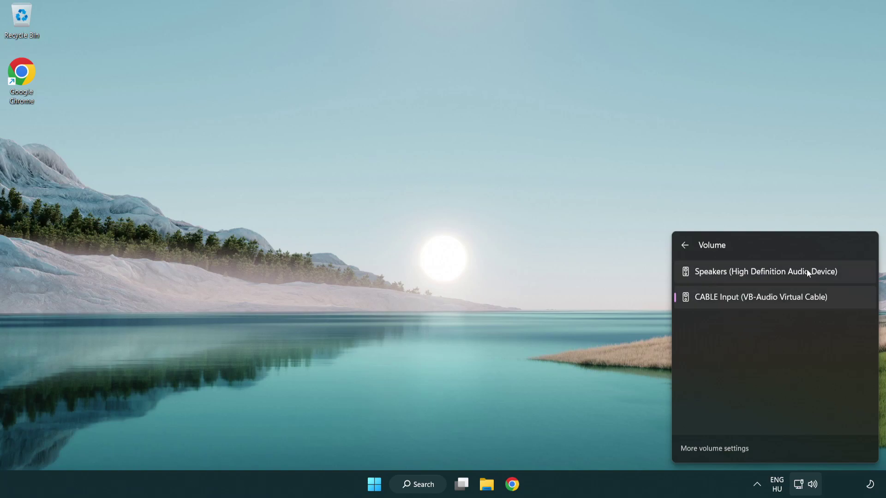
{"action": "left_click", "coordinate": [850, 276]}
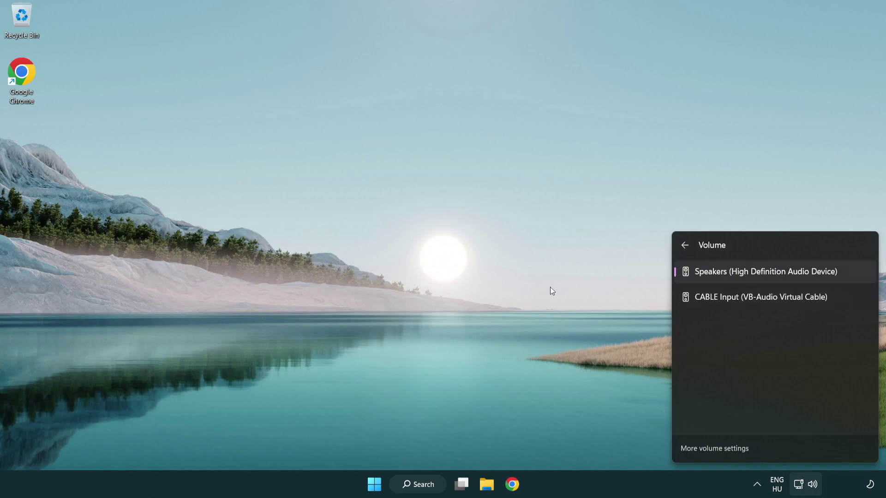
{"action": "left_click", "coordinate": [463, 265]}
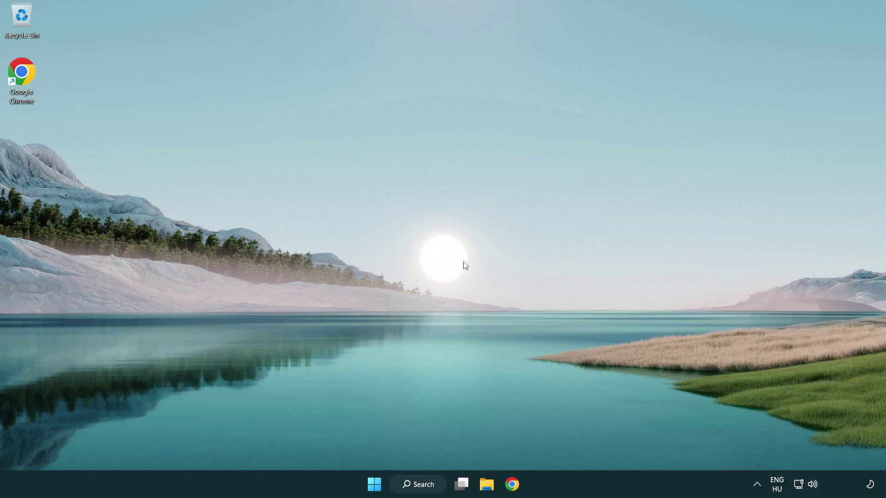
- Reset sound devices and app volumes to recommended defaults in the volume mixer, then close Settings
{"action": "right_click", "coordinate": [813, 485]}
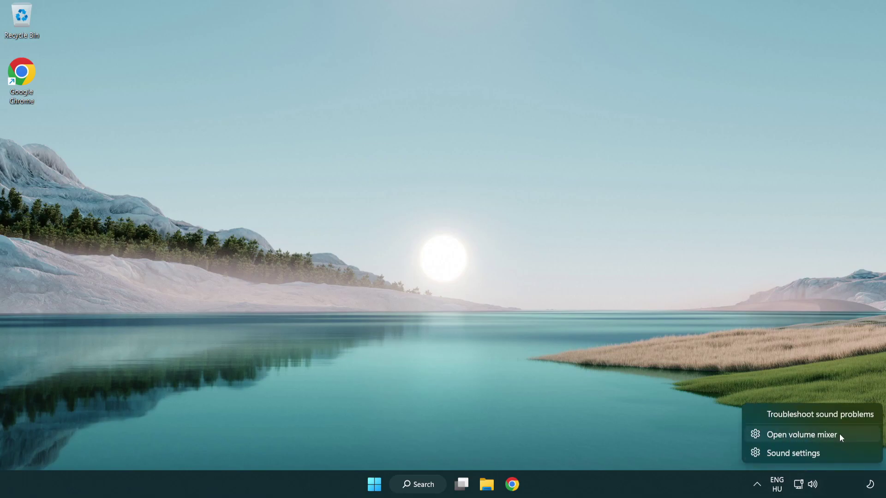
{"action": "left_click", "coordinate": [855, 435]}
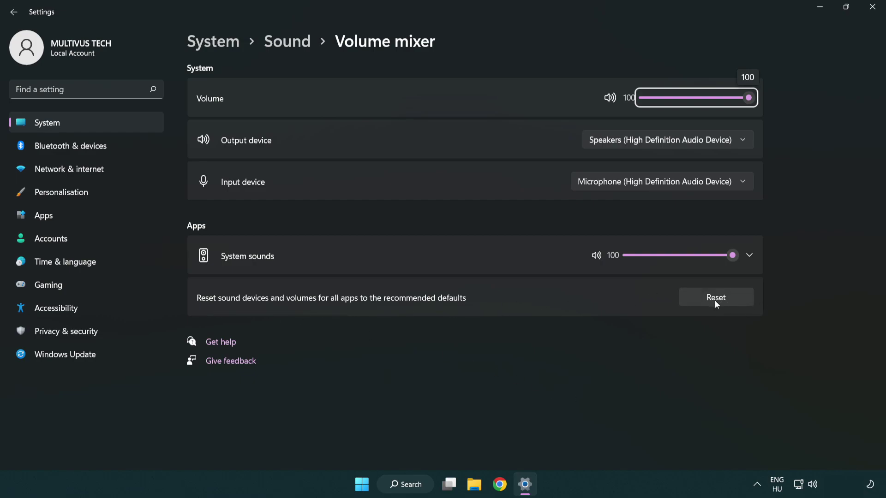
{"action": "left_click", "coordinate": [741, 301]}
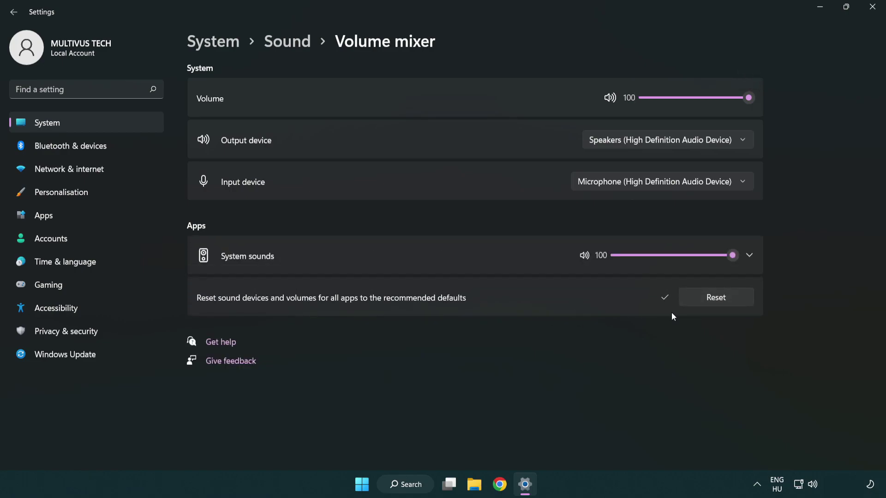
{"action": "left_click", "coordinate": [875, 7]}
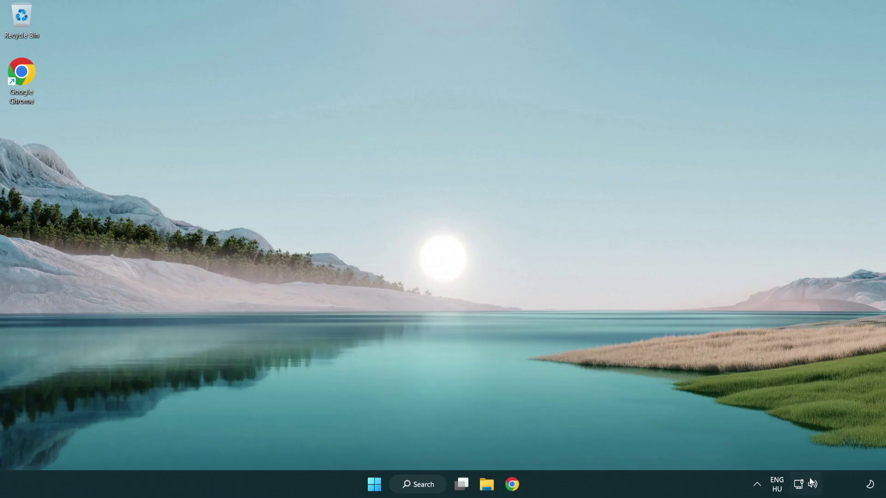
- Open the System > Sound page and raise the Speakers output volume to 100
{"action": "right_click", "coordinate": [811, 484]}
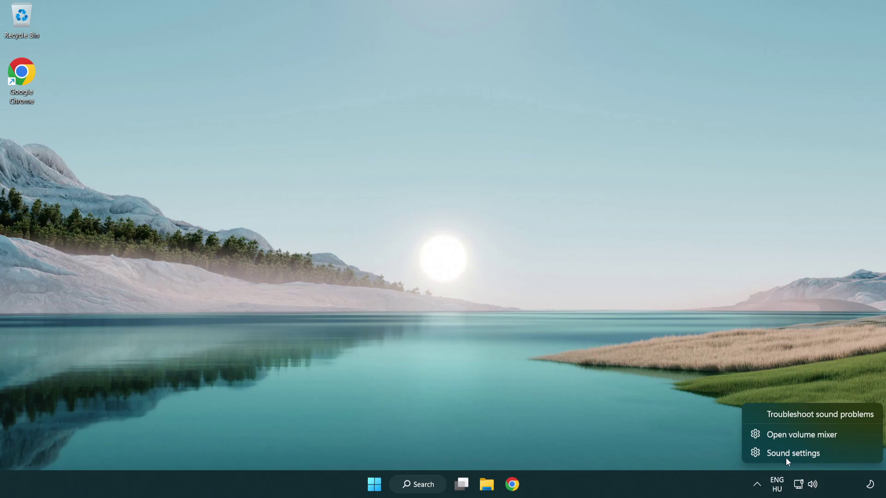
{"action": "left_click", "coordinate": [848, 457]}
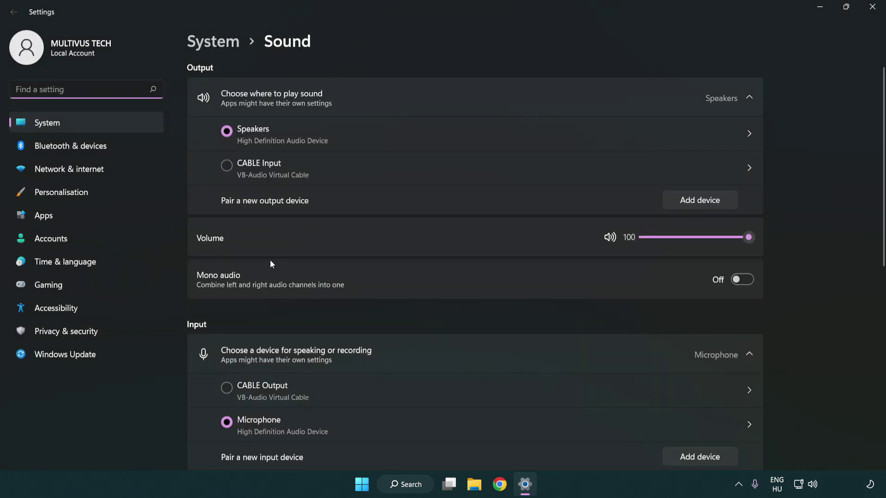
{"action": "left_click_drag", "start_coordinate": [713, 237], "coordinate": [790, 237]}
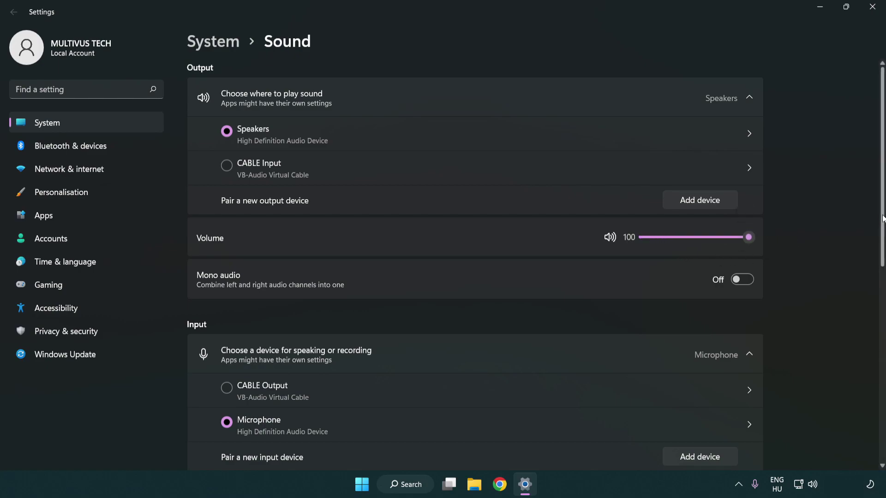
{"action": "scroll", "coordinate": [883, 218], "scroll_direction": "down", "scroll_amount": 5}
{"action": "scroll", "coordinate": [516, 302], "scroll_direction": "down", "scroll_amount": 2}
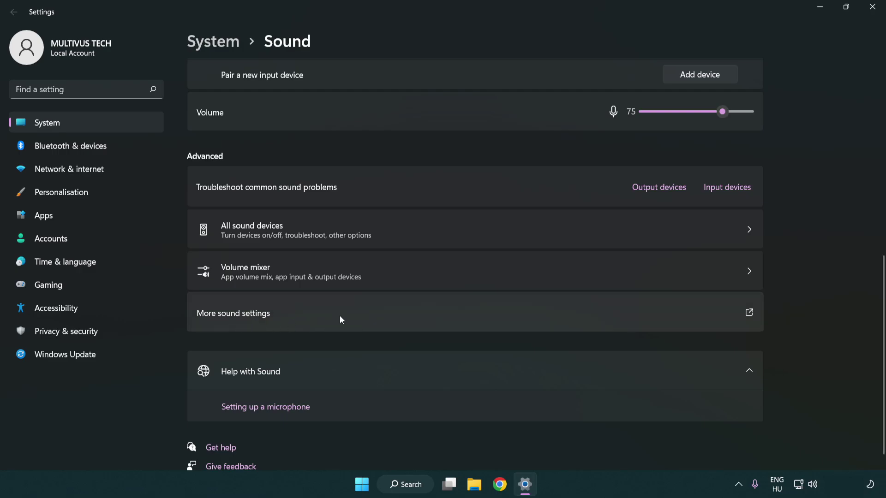
- Disable the CABLE Input playback device in the classic Sound control panel
{"action": "left_click", "coordinate": [342, 320]}
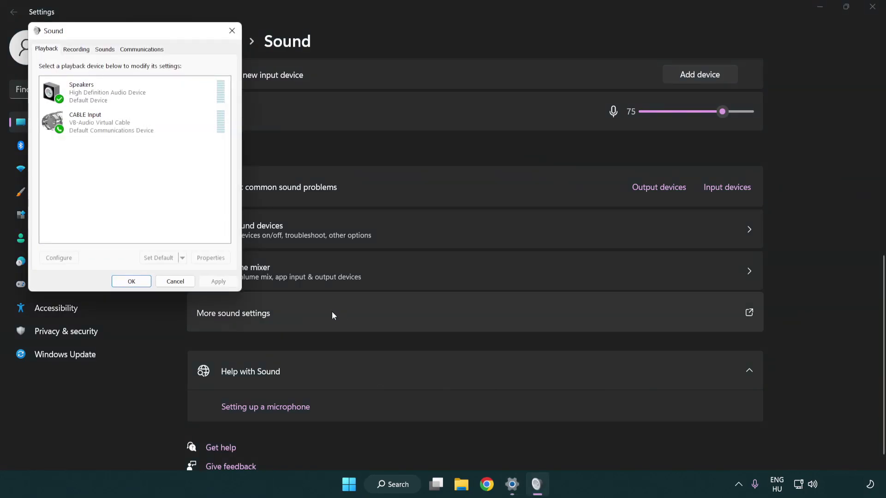
{"action": "left_click_drag", "start_coordinate": [158, 36], "coordinate": [456, 119]}
{"action": "left_click", "coordinate": [426, 212]}
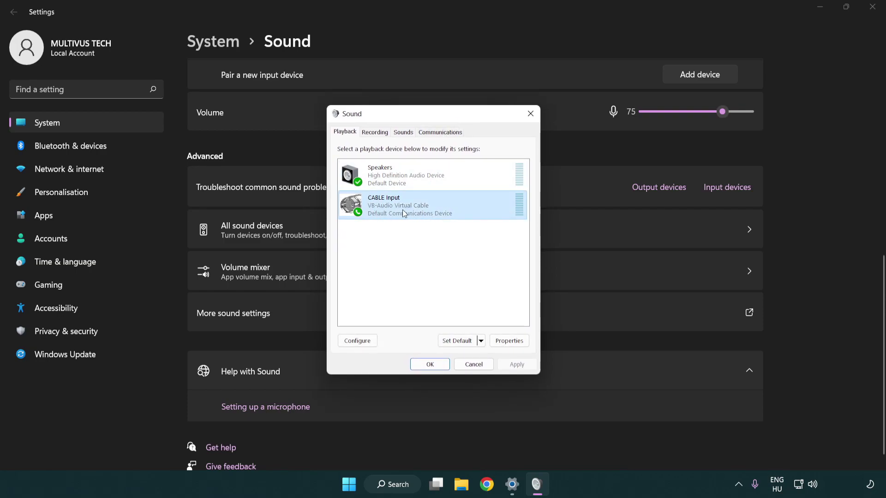
{"action": "right_click", "coordinate": [402, 213]}
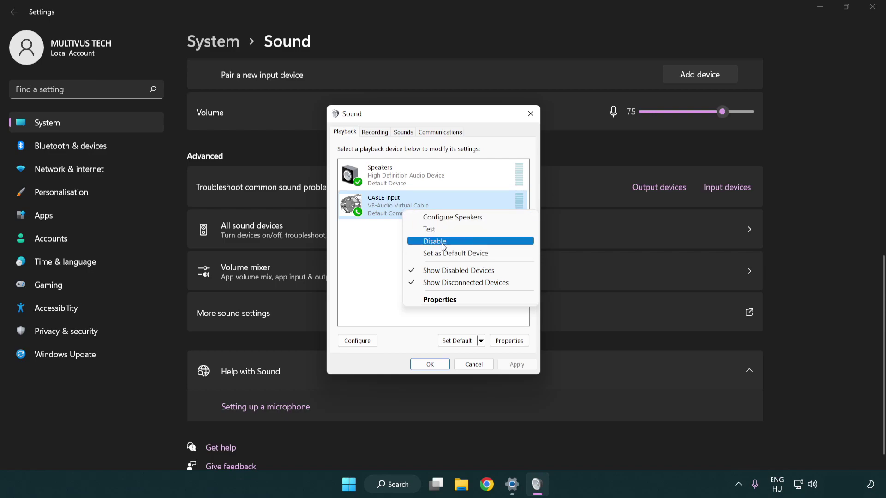
{"action": "left_click", "coordinate": [458, 241]}
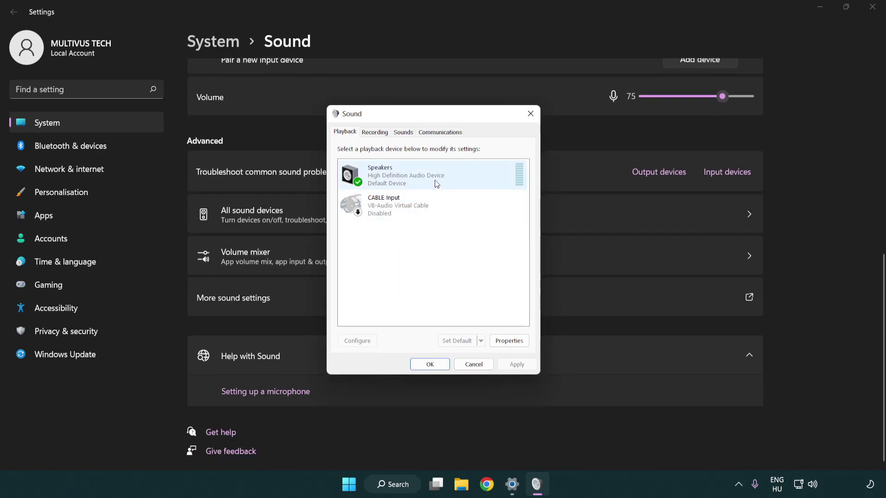
- Set up the Speakers as 7.1 Surround, keeping front and surround speakers full-range
{"action": "right_click", "coordinate": [451, 175]}
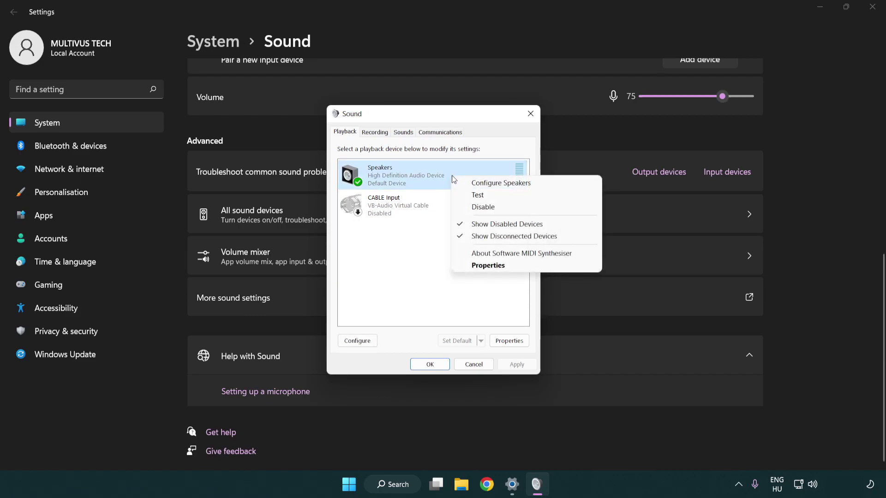
{"action": "left_click", "coordinate": [488, 184]}
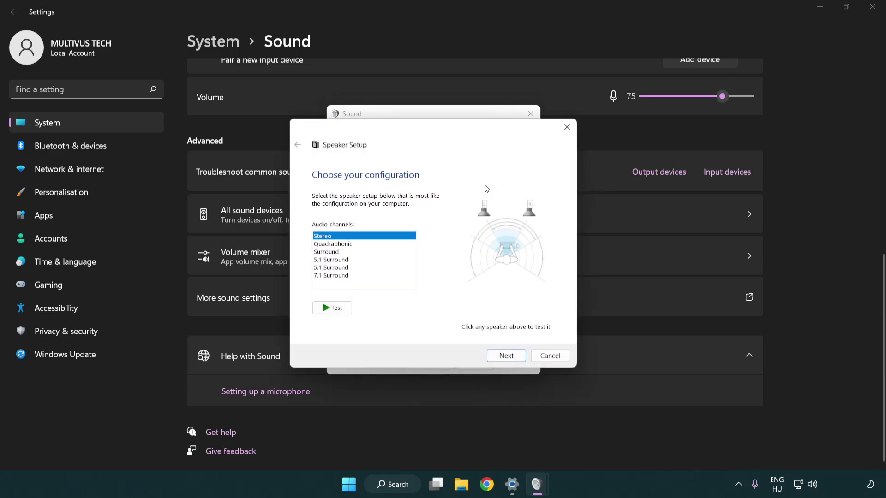
{"action": "left_click", "coordinate": [352, 260]}
{"action": "left_click", "coordinate": [352, 276]}
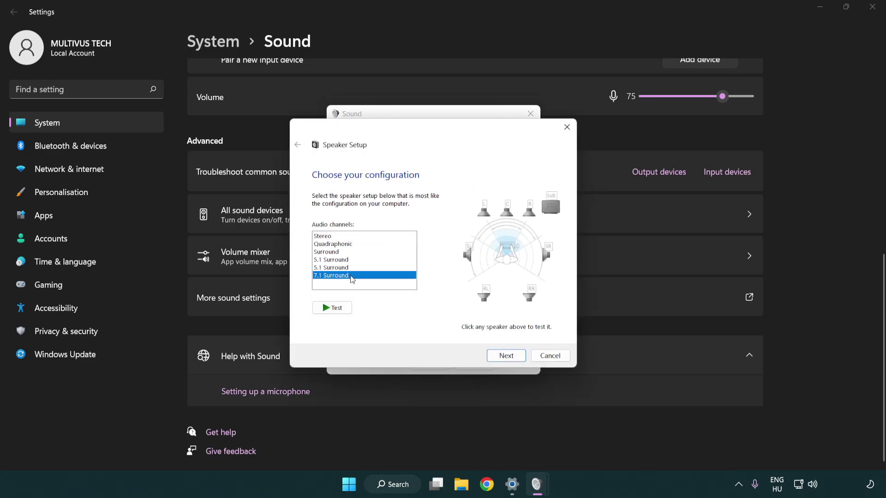
{"action": "left_click", "coordinate": [506, 356]}
{"action": "left_click", "coordinate": [507, 356]}
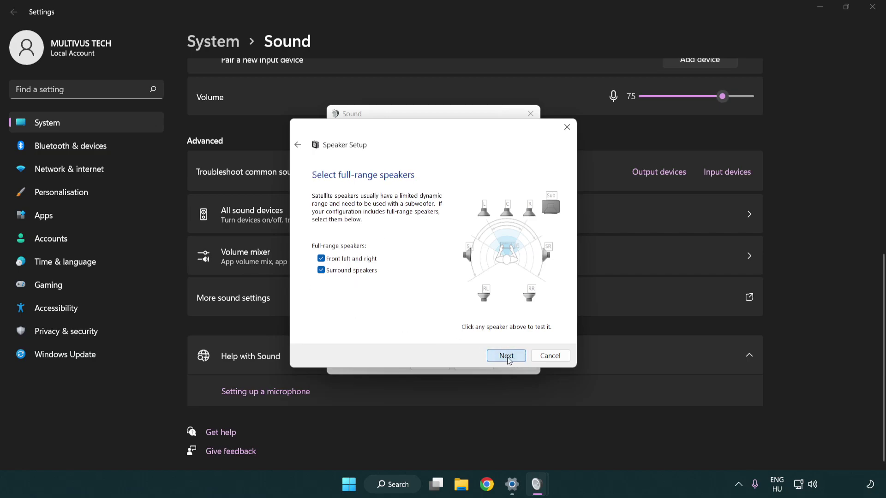
{"action": "left_click", "coordinate": [495, 353]}
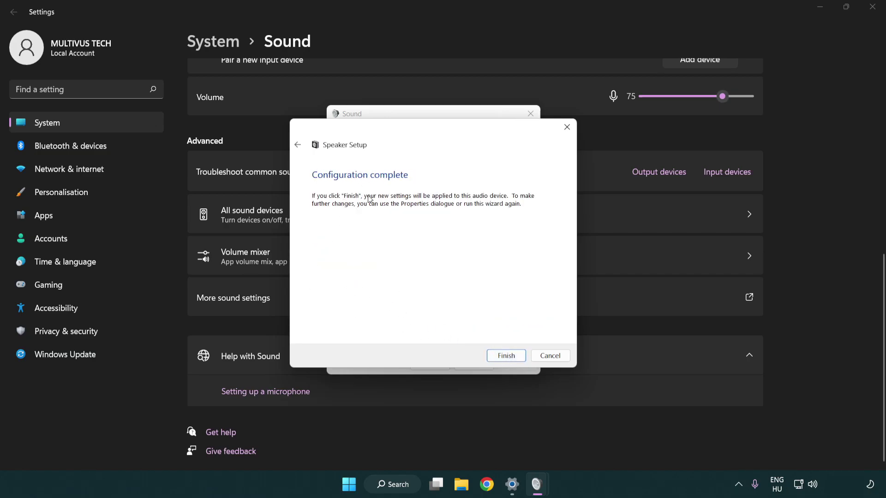
{"action": "left_click", "coordinate": [505, 355]}
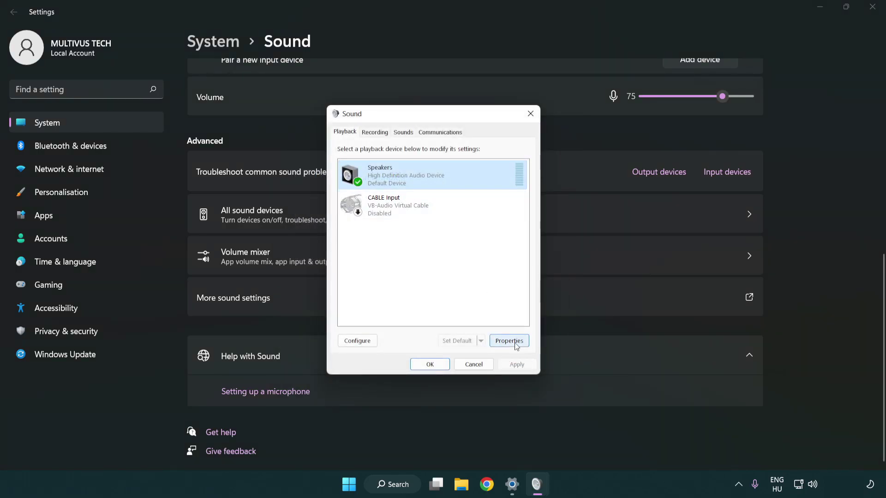
- In Speakers properties, turn off all audio enhancements
{"action": "left_click", "coordinate": [509, 341]}
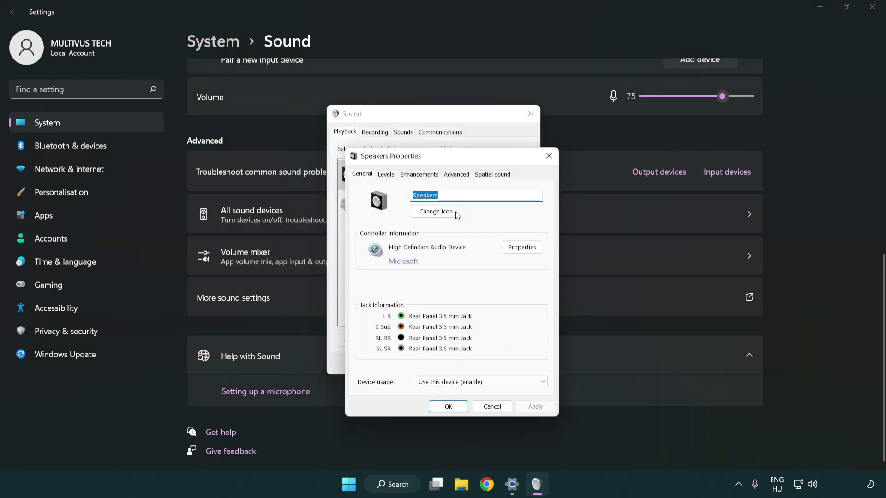
{"action": "left_click_drag", "start_coordinate": [446, 159], "coordinate": [431, 122]}
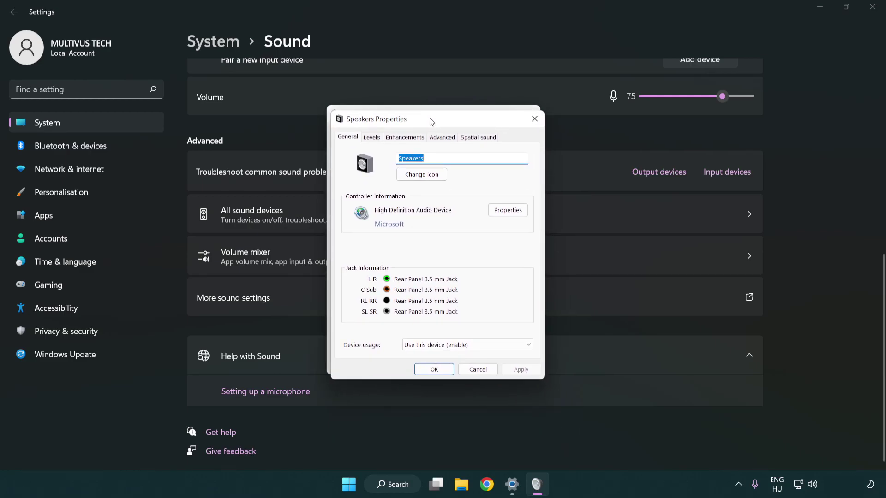
{"action": "left_click", "coordinate": [406, 137]}
{"action": "left_click", "coordinate": [349, 185]}
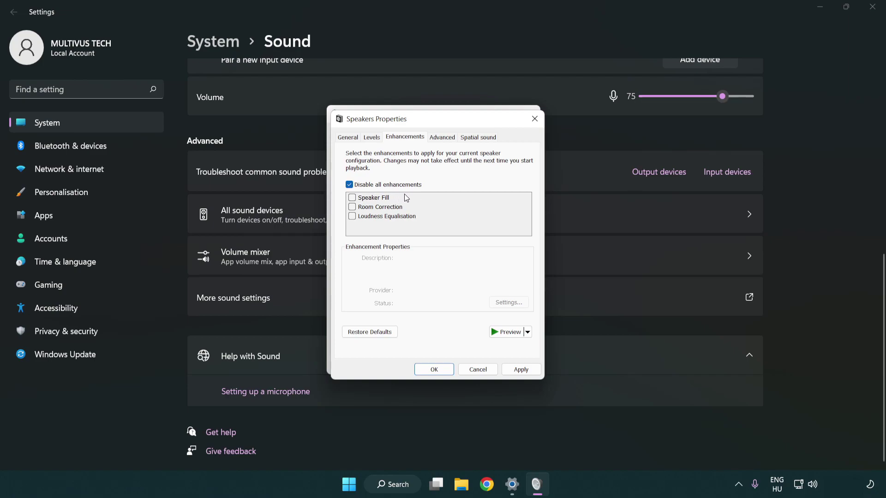
- Set the default format to 16 bit, 48000 Hz (DVD Quality), apply it, and close both sound dialogs
{"action": "left_click", "coordinate": [445, 138]}
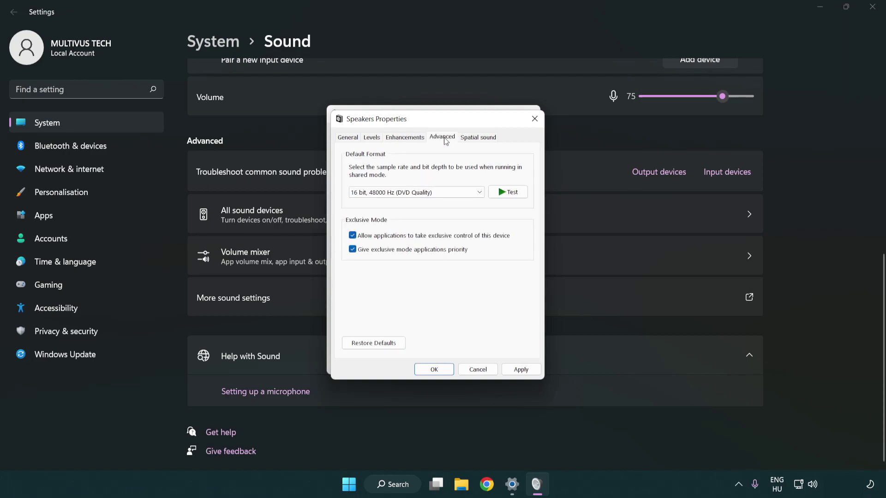
{"action": "left_click", "coordinate": [392, 192]}
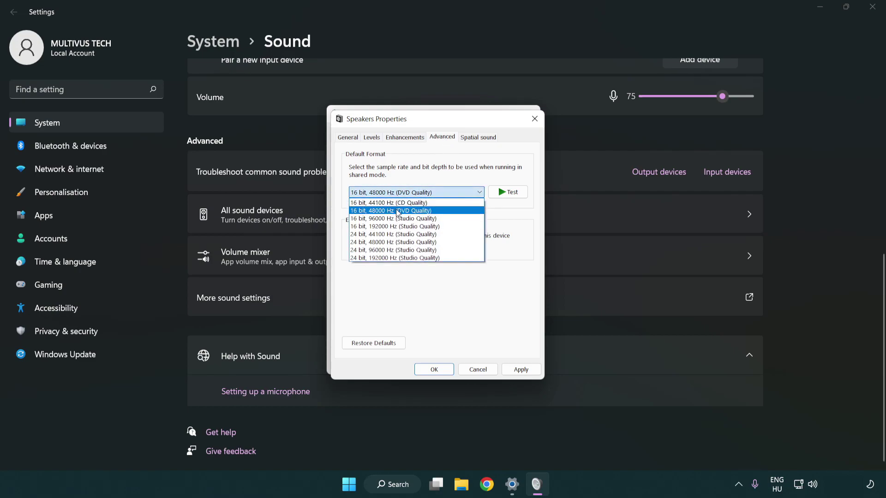
{"action": "left_click", "coordinate": [398, 211]}
{"action": "left_click", "coordinate": [519, 371]}
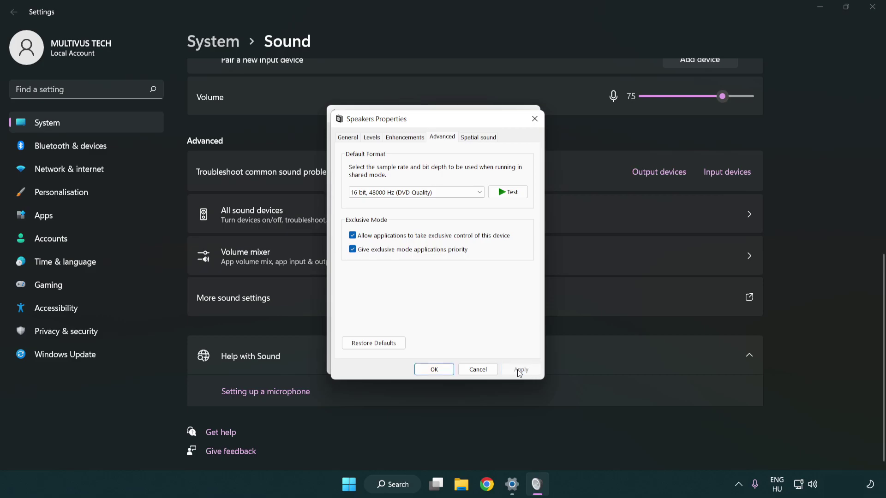
{"action": "left_click", "coordinate": [435, 370]}
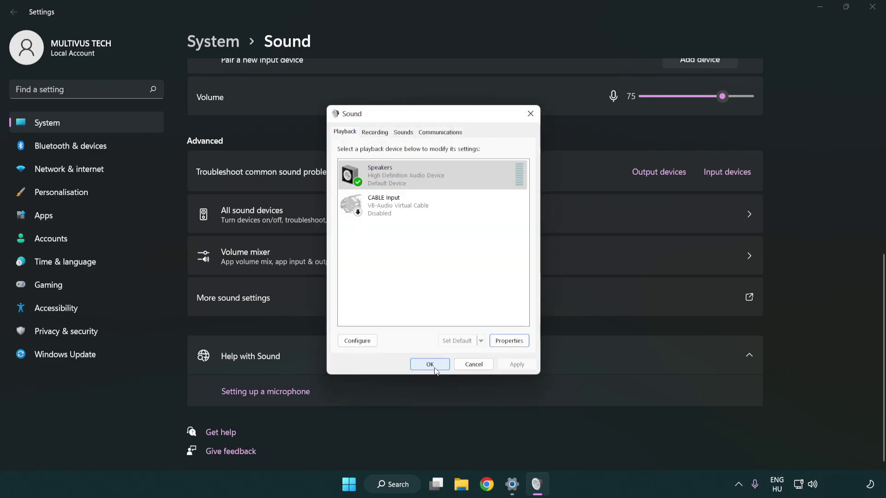
{"action": "left_click", "coordinate": [430, 367]}
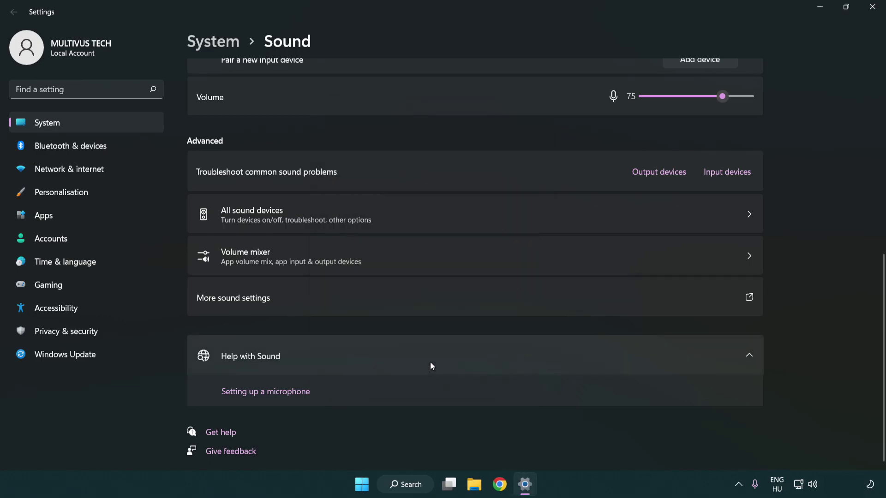
- Close the Sound settings window and bring up the Start menu's power options
{"action": "left_click", "coordinate": [871, 17]}
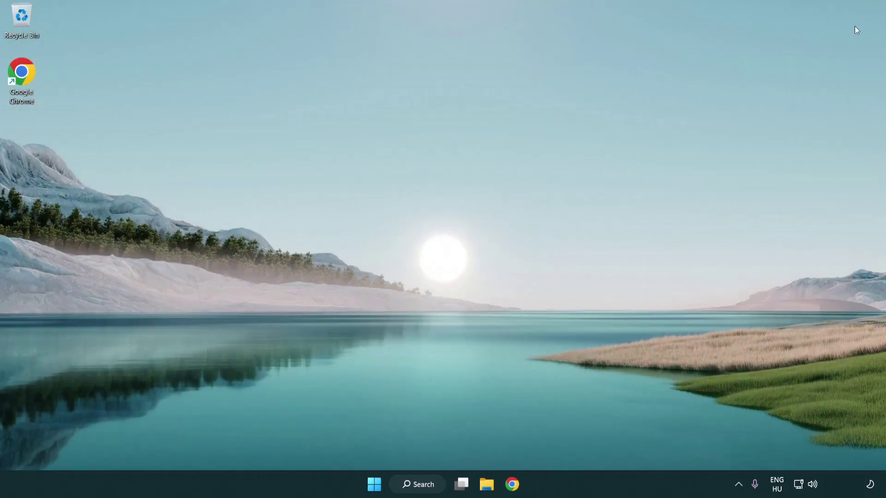
{"action": "left_click", "coordinate": [375, 488]}
{"action": "left_click", "coordinate": [588, 447]}
- Search Windows for 'device manager' and launch Device Manager from the results
{"action": "left_click", "coordinate": [427, 492]}
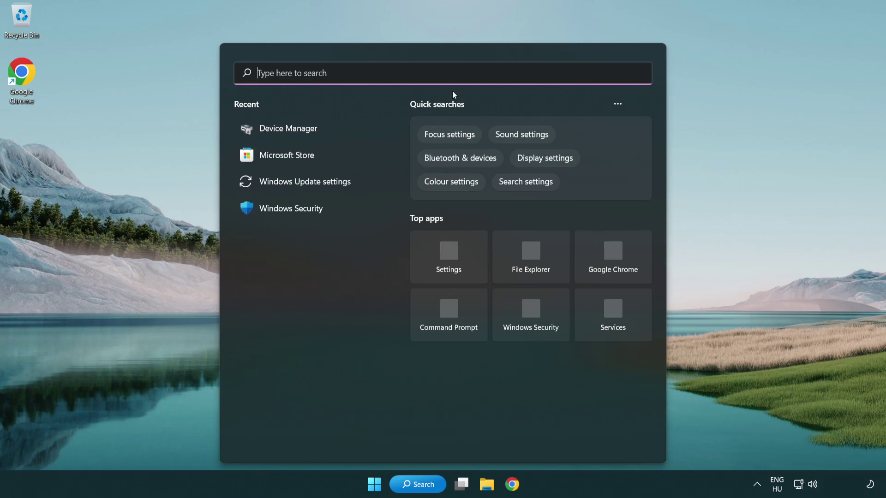
{"action": "type", "text": "device manage"}
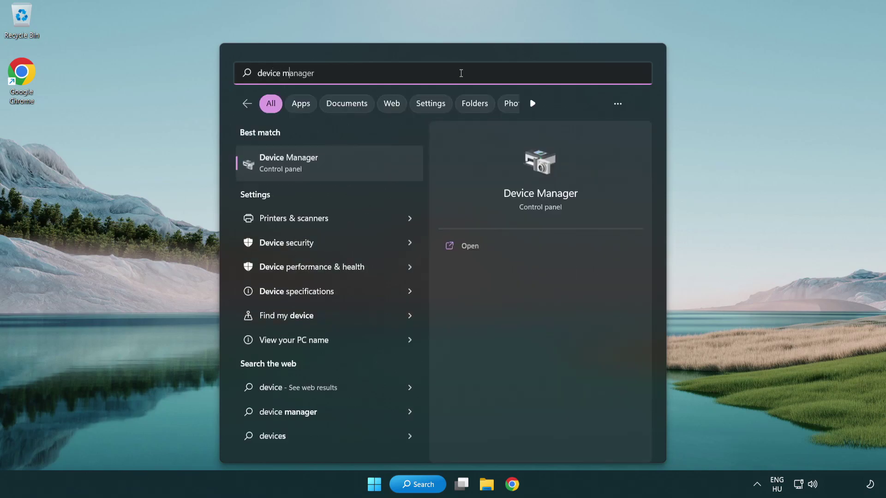
{"action": "type", "text": "r"}
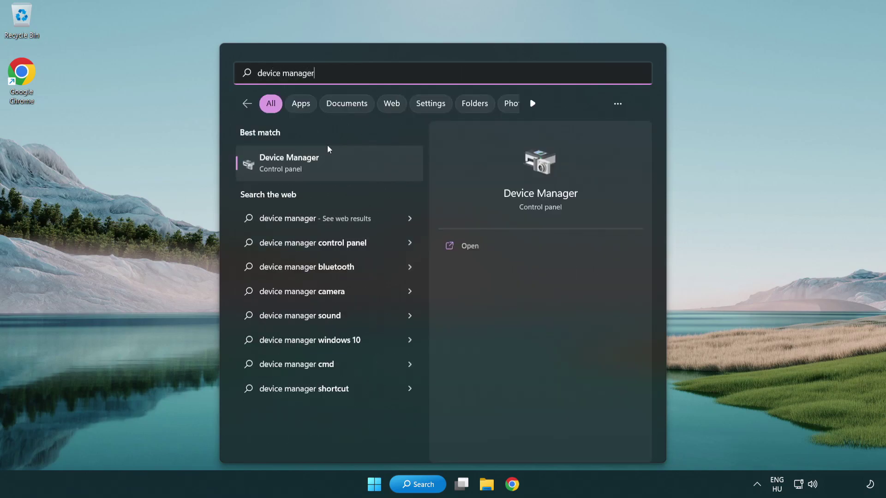
{"action": "left_click", "coordinate": [364, 171]}
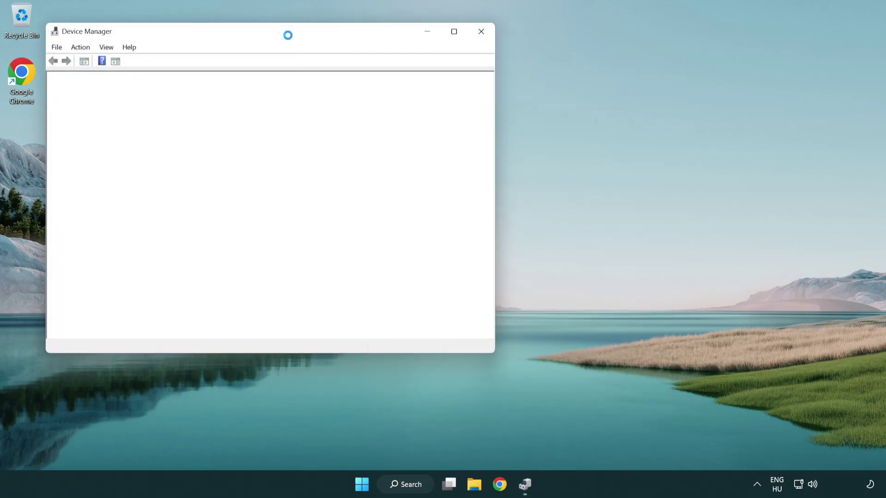
- Expand Sound, video and game controllers and right-click the High Definition Audio Device
{"action": "left_click_drag", "start_coordinate": [281, 29], "coordinate": [447, 83]}
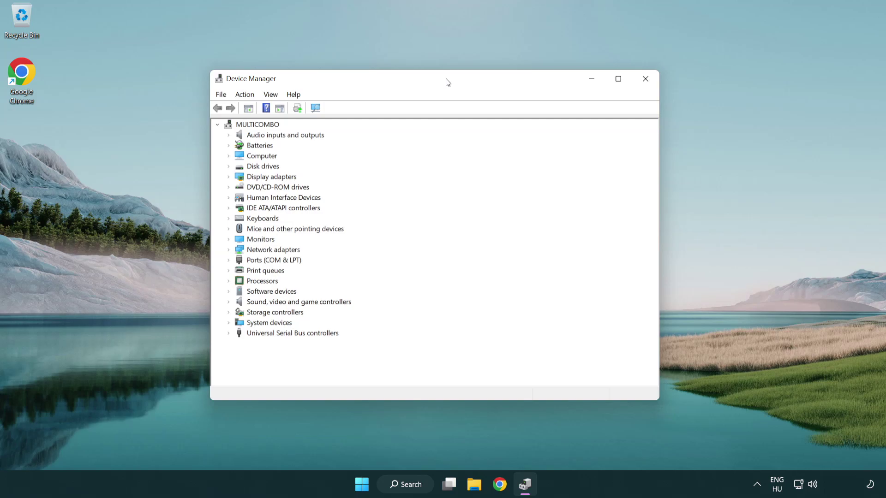
{"action": "left_click", "coordinate": [277, 302]}
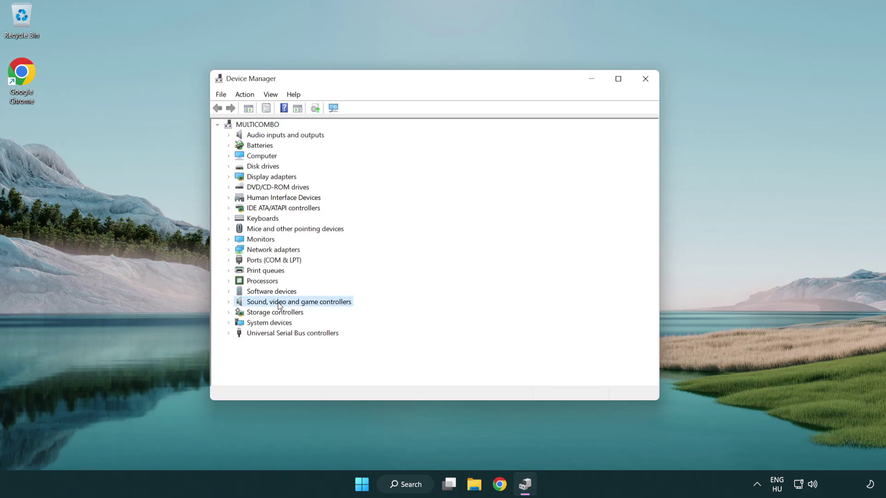
{"action": "left_click", "coordinate": [229, 303]}
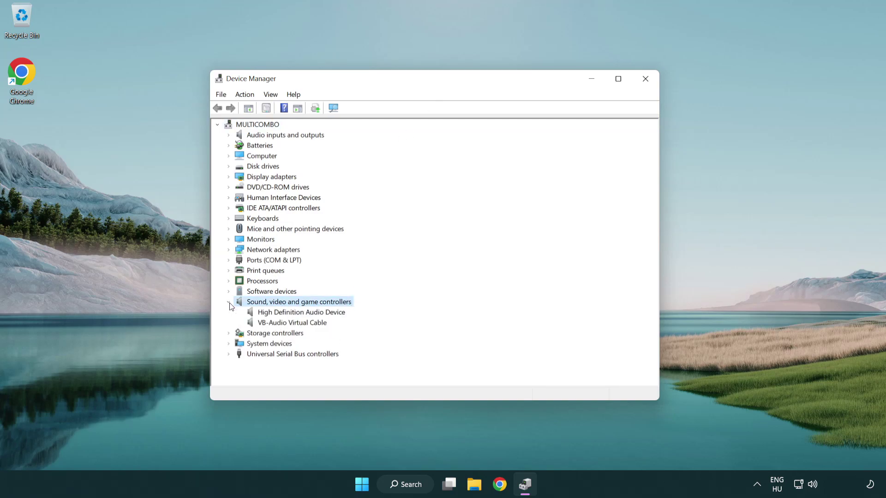
{"action": "left_click", "coordinate": [274, 313]}
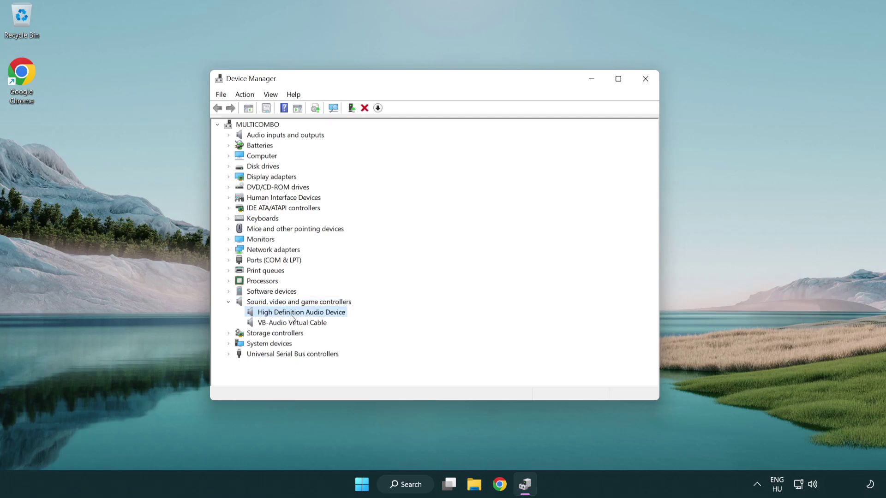
{"action": "right_click", "coordinate": [309, 312]}
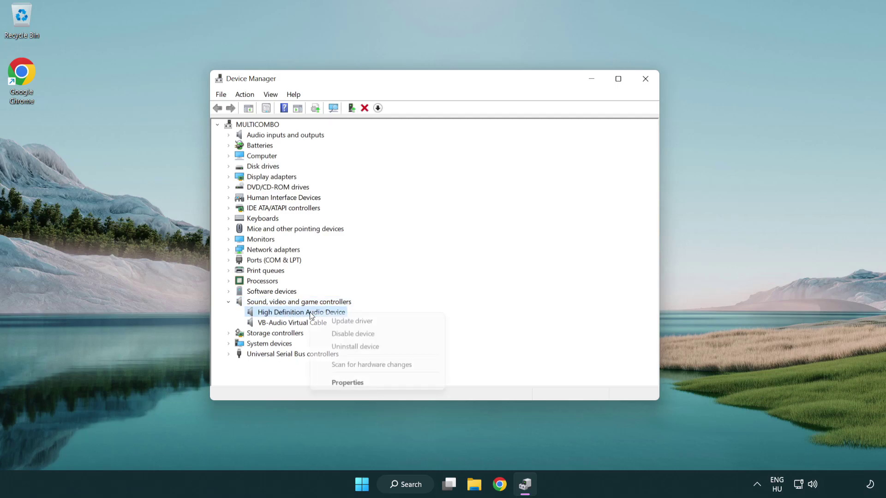
- Reinstall the High Definition Audio Device driver by picking it from the compatible drivers on this computer
{"action": "left_click", "coordinate": [382, 321]}
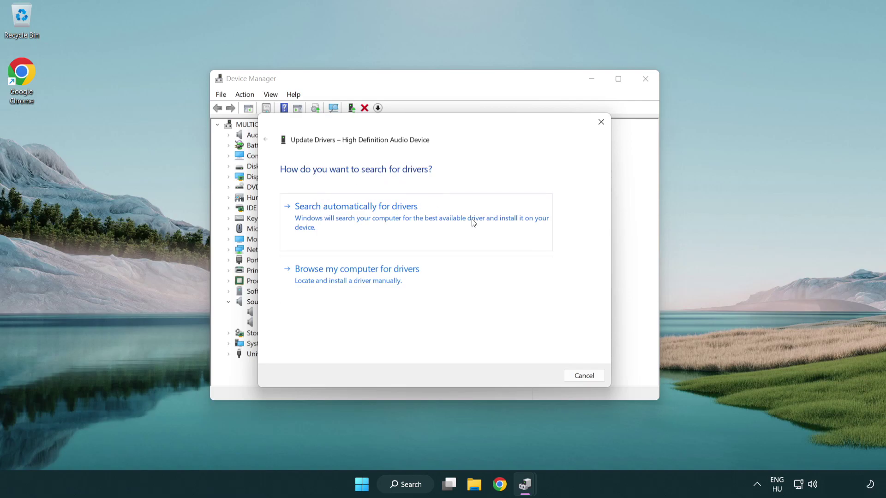
{"action": "left_click", "coordinate": [358, 290]}
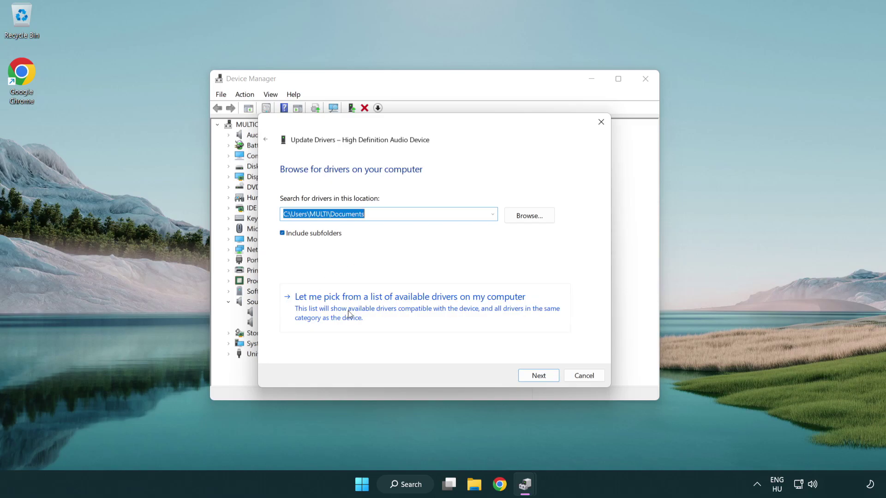
{"action": "left_click", "coordinate": [426, 314]}
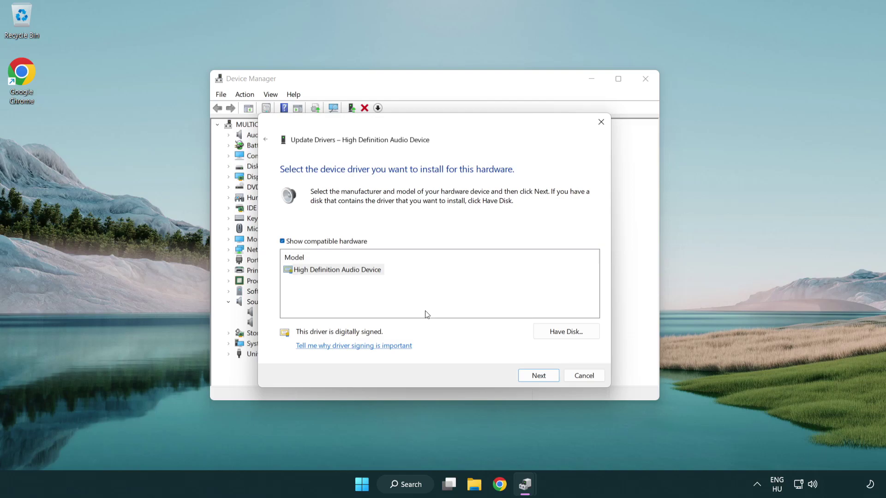
{"action": "left_click", "coordinate": [283, 272]}
{"action": "left_click", "coordinate": [283, 271]}
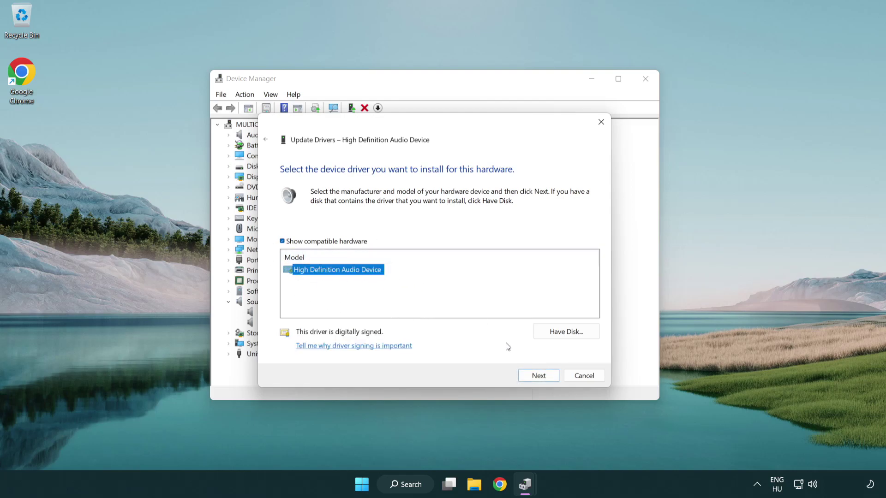
{"action": "left_click", "coordinate": [548, 379]}
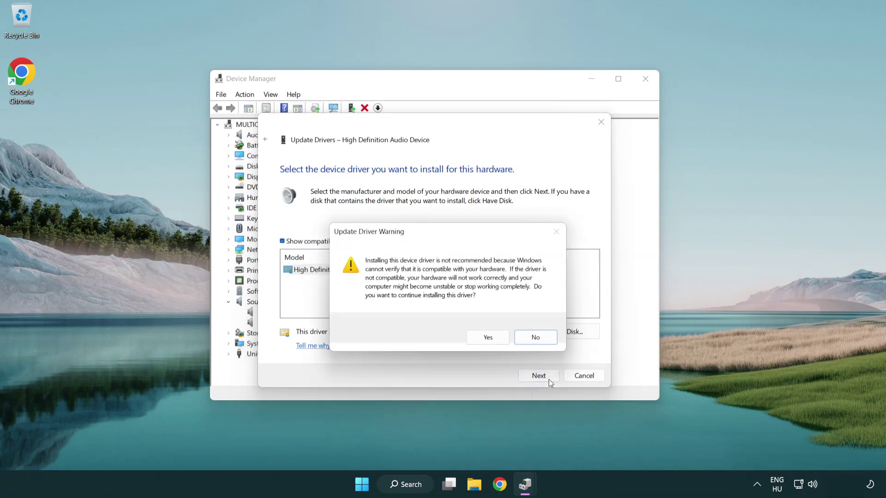
{"action": "left_click", "coordinate": [488, 339]}
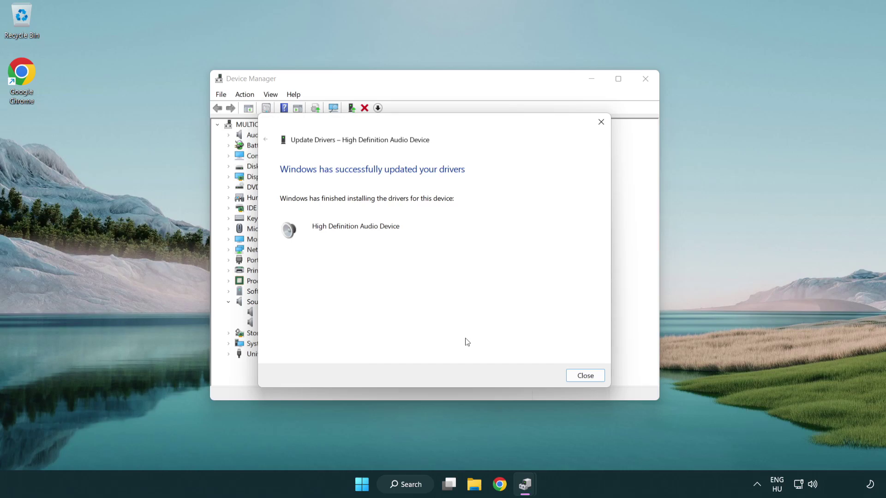
- Close the driver update wizard and Device Manager, then bring up the Start menu's power options
{"action": "left_click", "coordinate": [586, 377]}
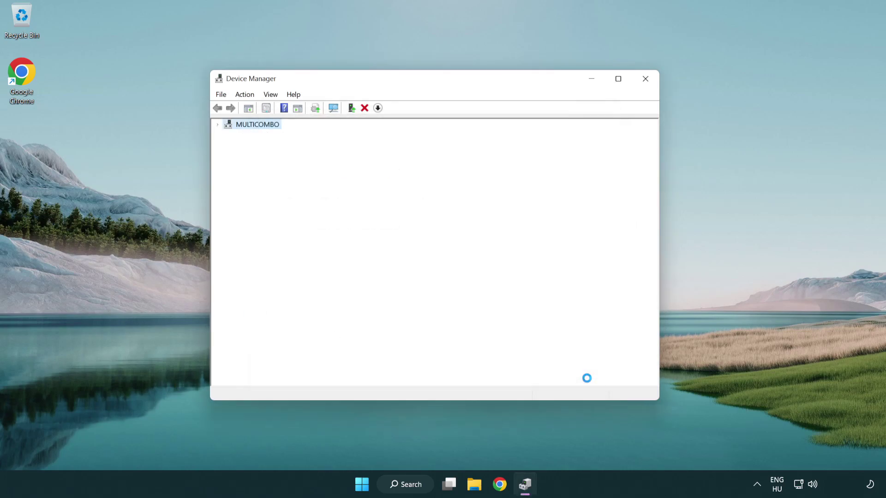
{"action": "left_click", "coordinate": [646, 79]}
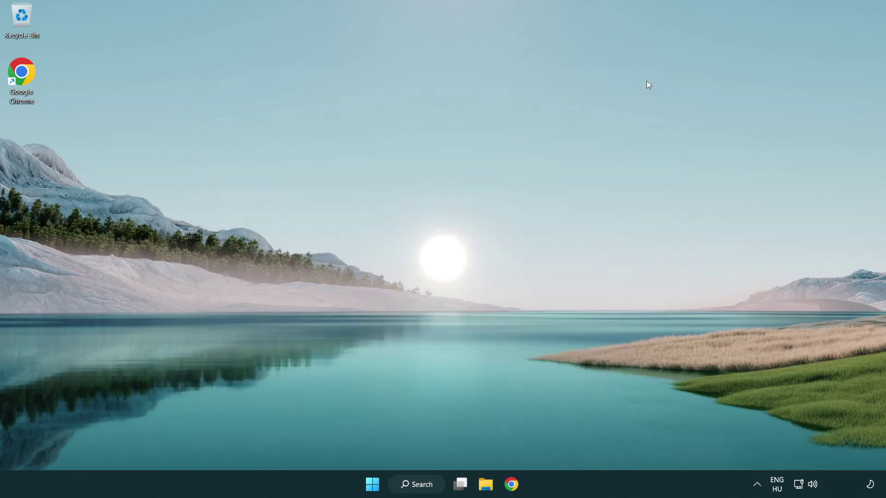
{"action": "left_click", "coordinate": [374, 483]}
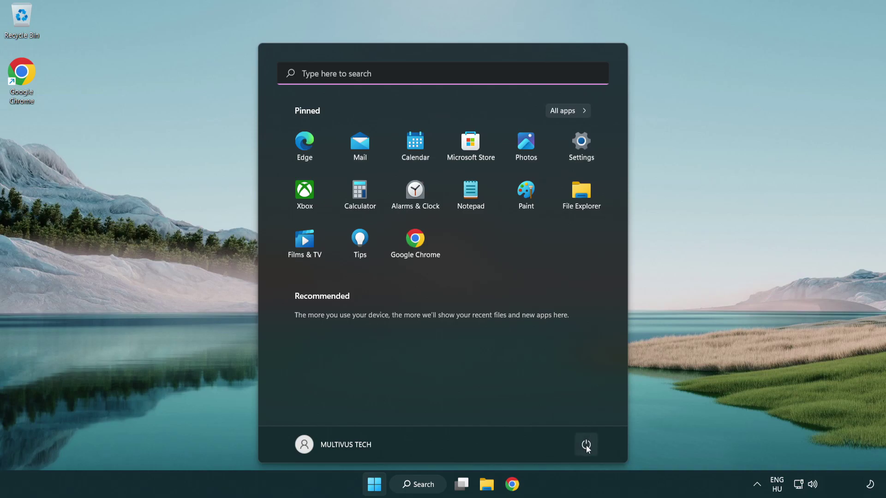
{"action": "left_click", "coordinate": [585, 444]}
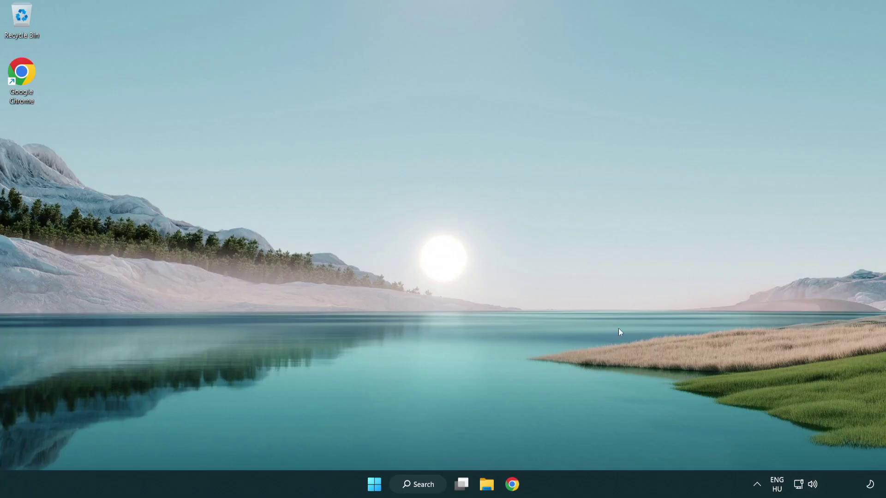
- Launch Troubleshoot sound problems from the taskbar speaker icon's menu
{"action": "right_click", "coordinate": [814, 487]}
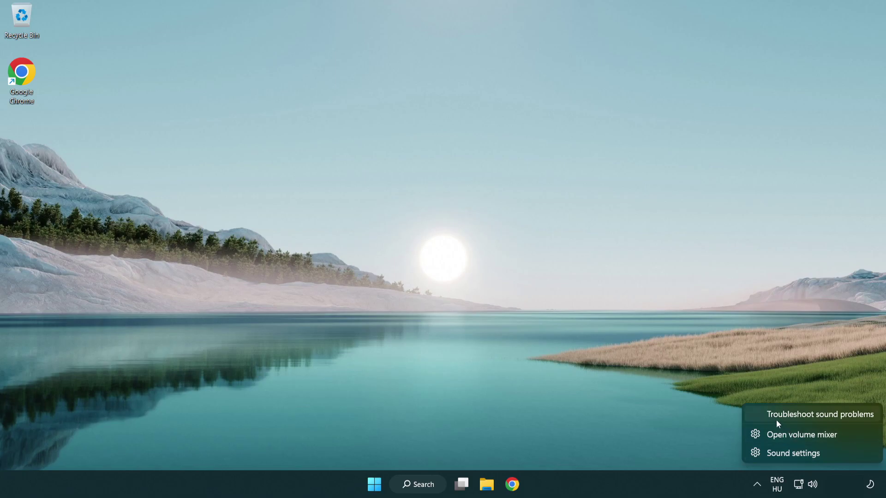
{"action": "left_click", "coordinate": [810, 417]}
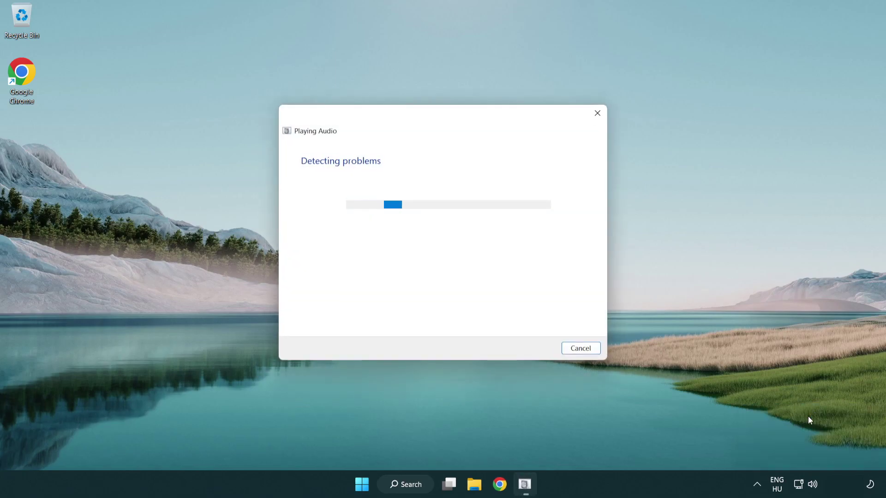